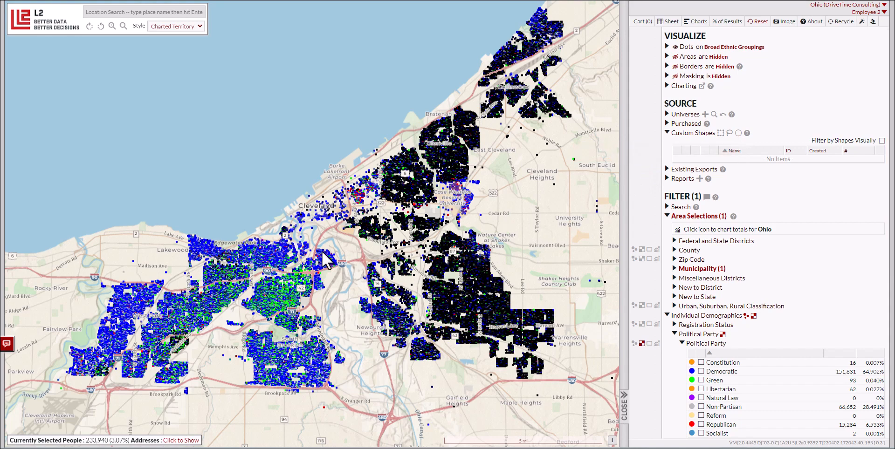
Draw a custom polygon around the block bounded by Rosemary Ave, W 150th St, Triskett Rd and W 151st St in west Cleveland
{"action": "left_click_drag", "start_coordinate": [262, 258], "coordinate": [527, 191]}
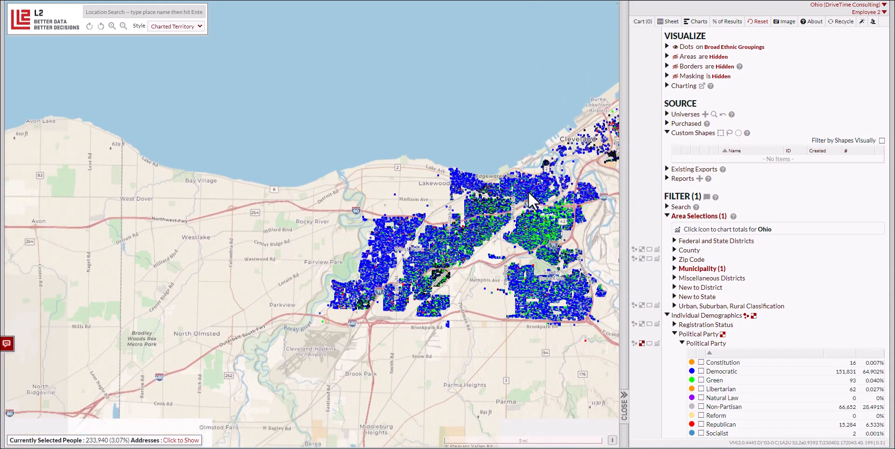
{"action": "scroll", "coordinate": [394, 251], "scroll_direction": "up", "scroll_amount": 4}
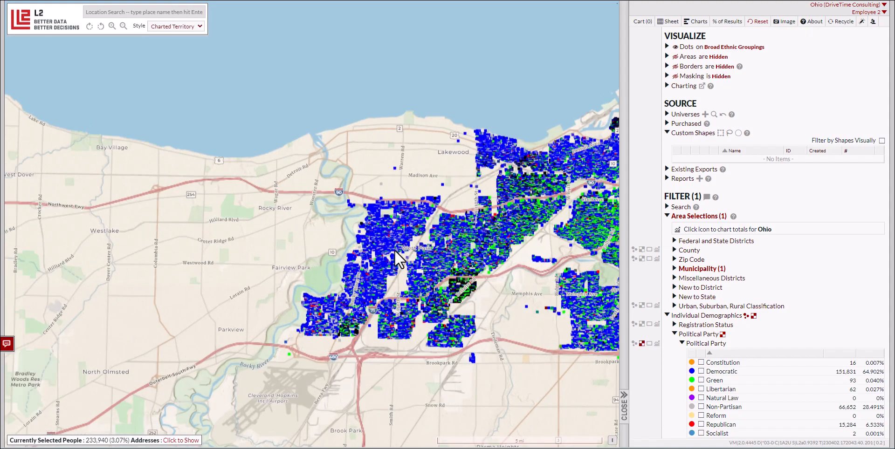
{"action": "scroll", "coordinate": [410, 234], "scroll_direction": "up", "scroll_amount": 2}
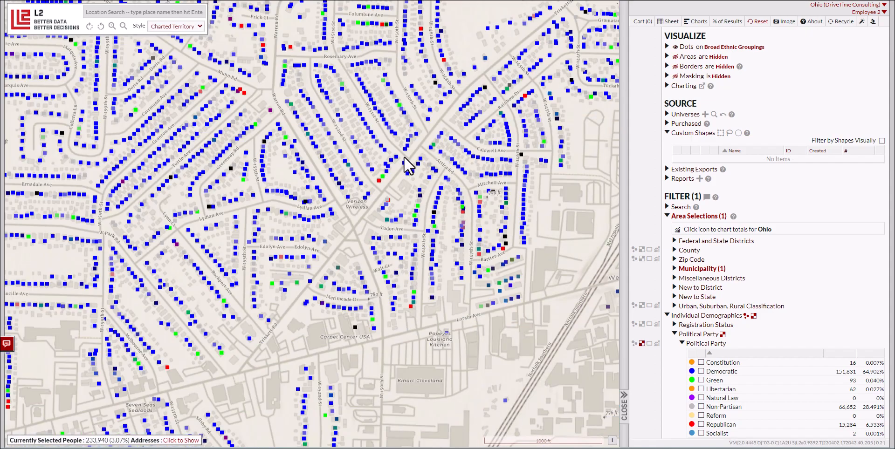
{"action": "scroll", "coordinate": [406, 154], "scroll_direction": "up", "scroll_amount": 1}
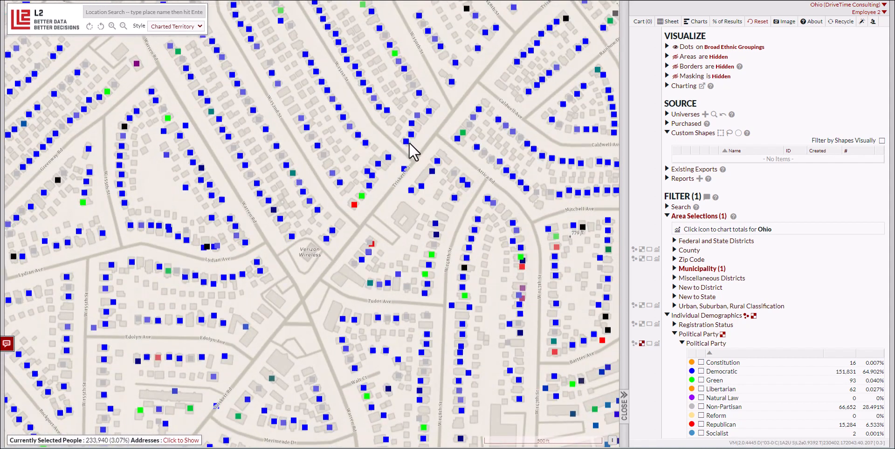
{"action": "left_click_drag", "start_coordinate": [408, 143], "coordinate": [456, 324]}
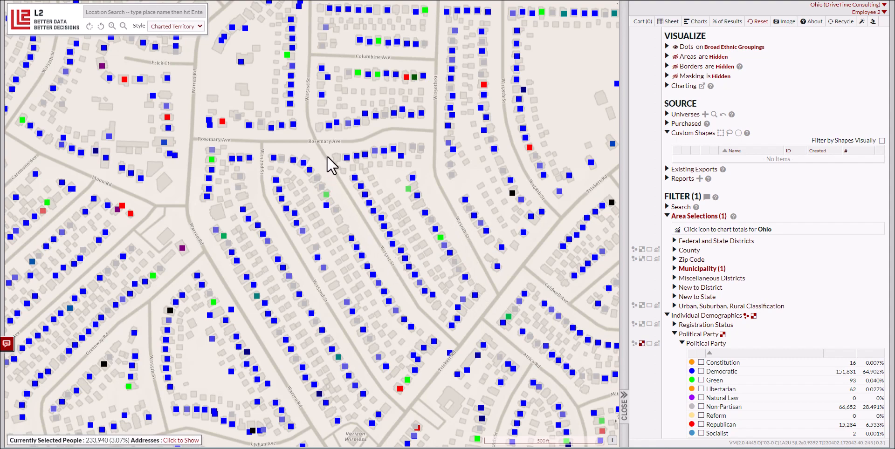
{"action": "left_click", "coordinate": [721, 133]}
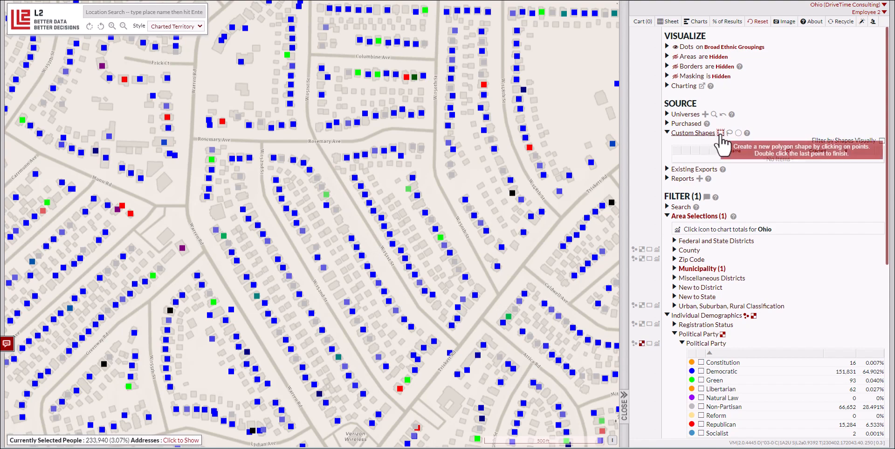
{"action": "left_click", "coordinate": [317, 140]}
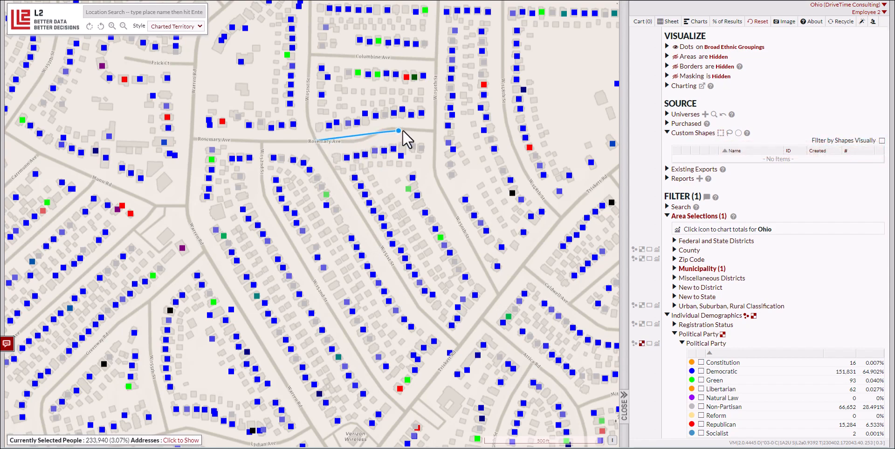
{"action": "left_click", "coordinate": [434, 131]}
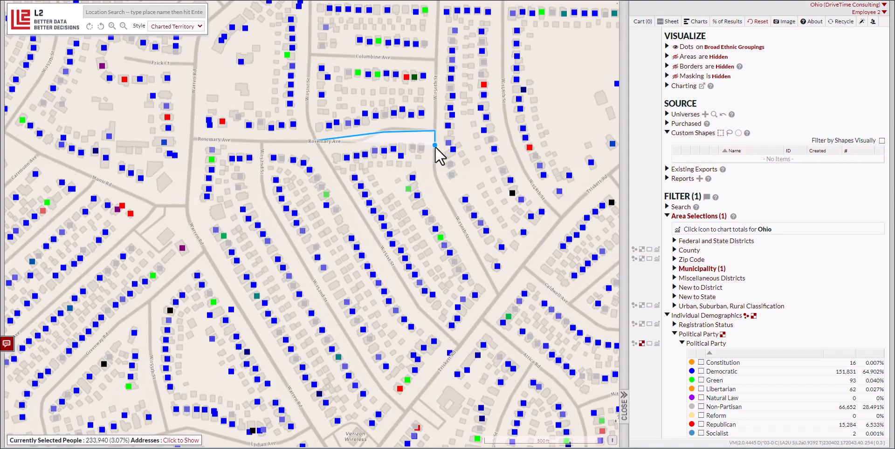
{"action": "left_click", "coordinate": [442, 193]}
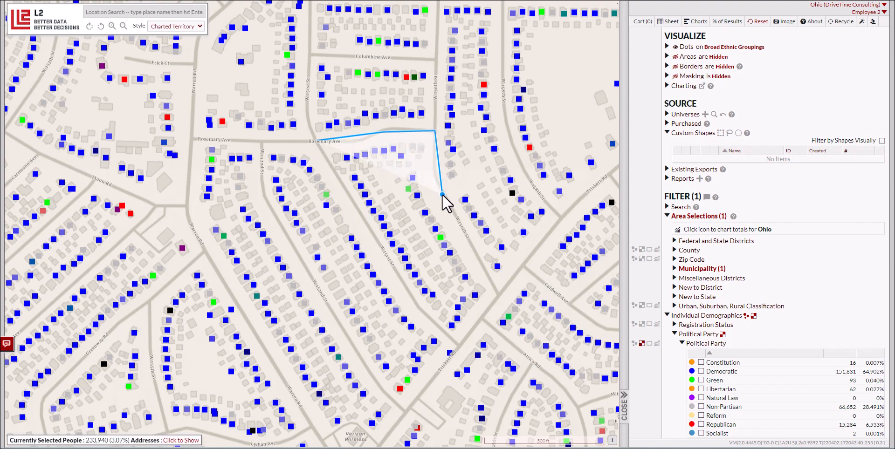
{"action": "left_click", "coordinate": [500, 297]}
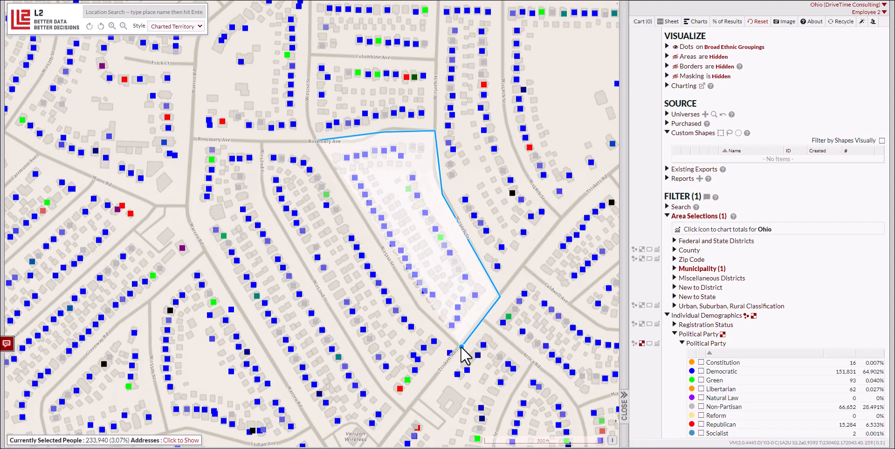
{"action": "left_click", "coordinate": [459, 345]}
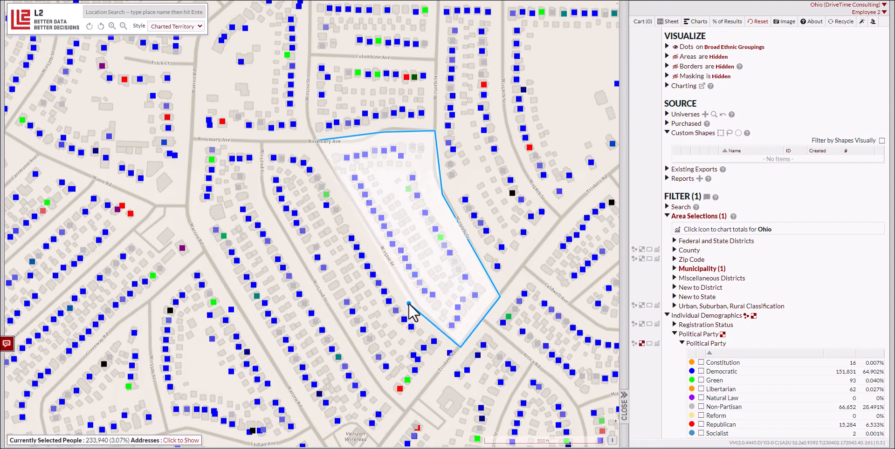
{"action": "left_click", "coordinate": [416, 304]}
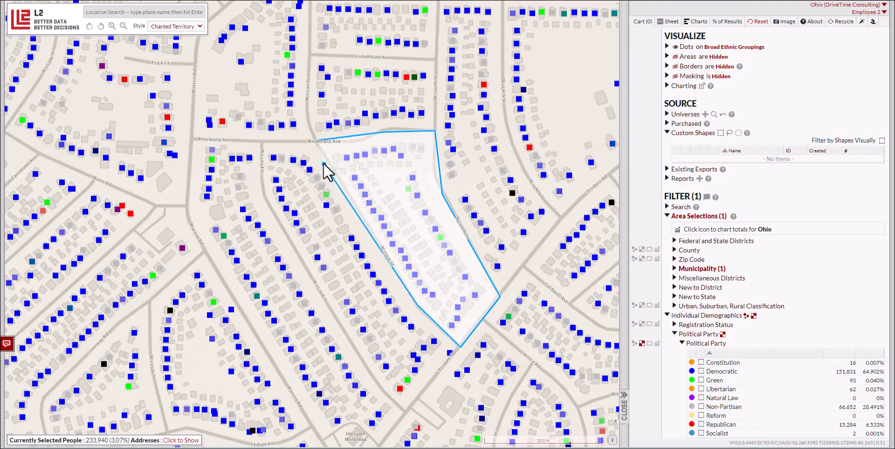
{"action": "left_click", "coordinate": [316, 139]}
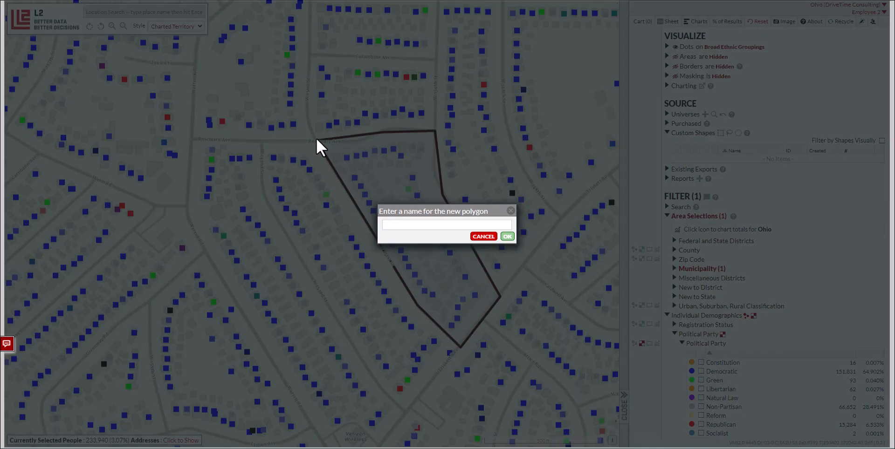
Name the new polygon Poly1, and slightly enlarge and rotate its outline over the surrounding streets
{"action": "left_click", "coordinate": [406, 227]}
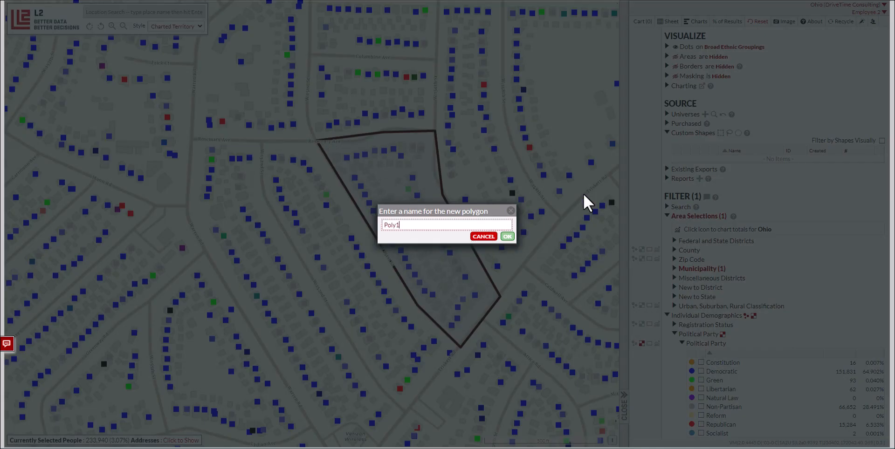
{"action": "left_click", "coordinate": [511, 235]}
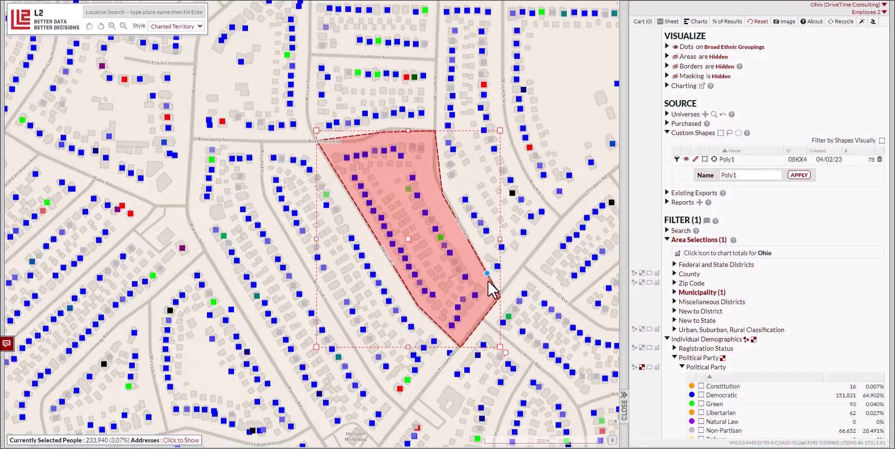
{"action": "left_click_drag", "start_coordinate": [410, 131], "coordinate": [389, 130]}
{"action": "mouse_move", "coordinate": [310, 126]}
{"action": "left_mouse_down"}
{"action": "mouse_move", "coordinate": [240, 100]}
{"action": "mouse_move", "coordinate": [283, 129]}
{"action": "mouse_move", "coordinate": [311, 124]}
{"action": "left_mouse_up"}
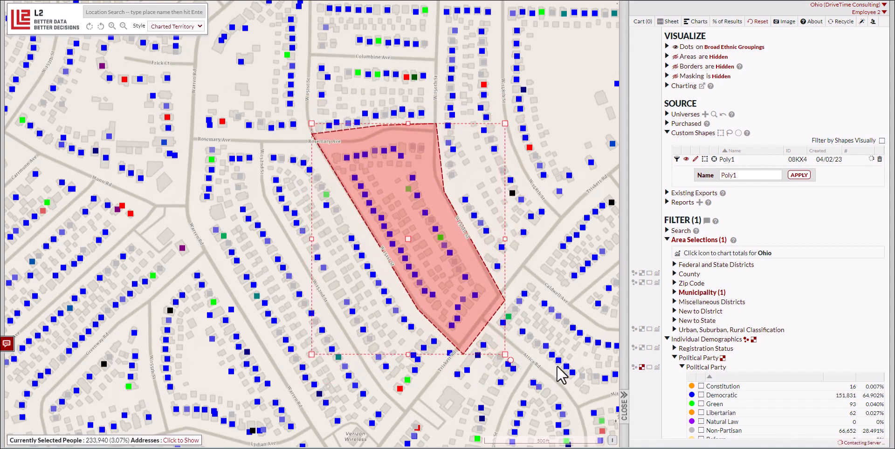
{"action": "mouse_move", "coordinate": [511, 359]}
{"action": "left_mouse_down"}
{"action": "mouse_move", "coordinate": [536, 385]}
{"action": "mouse_move", "coordinate": [563, 357]}
{"action": "mouse_move", "coordinate": [513, 370]}
{"action": "left_mouse_up"}
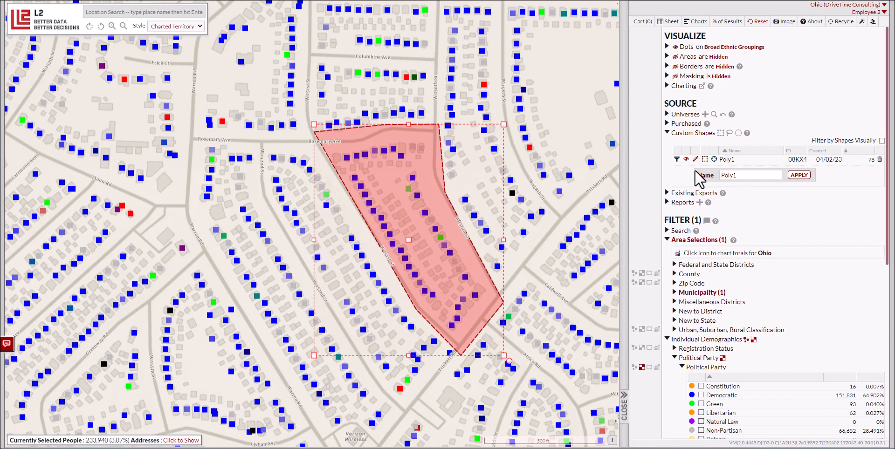
Filter the selection by the Poly1 shape and enable visual filtering so the map shows only the dots inside it
{"action": "left_click", "coordinate": [678, 160]}
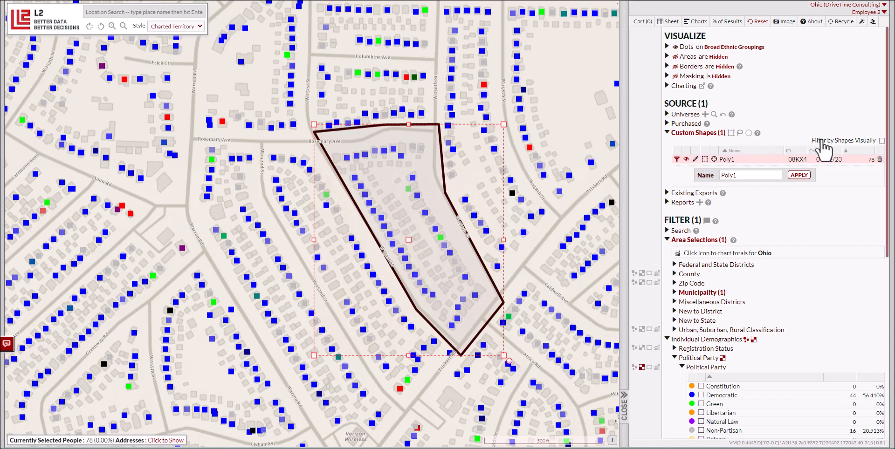
{"action": "left_click", "coordinate": [881, 140]}
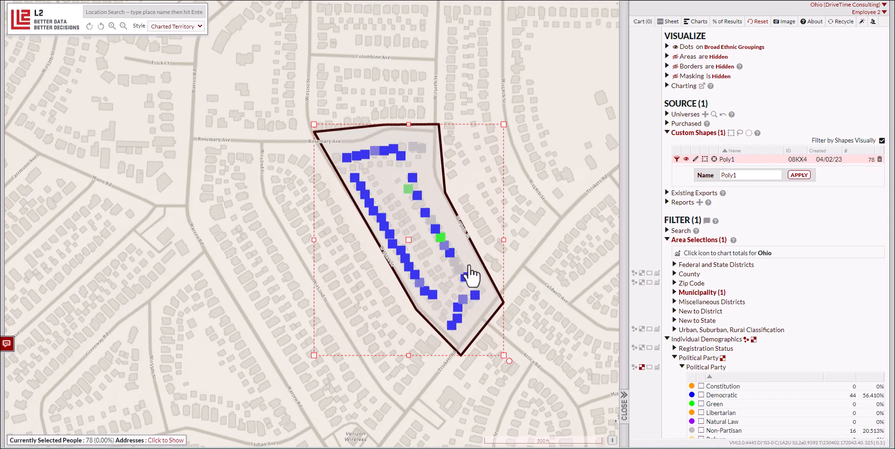
{"action": "scroll", "coordinate": [455, 285], "scroll_direction": "up", "scroll_amount": 1}
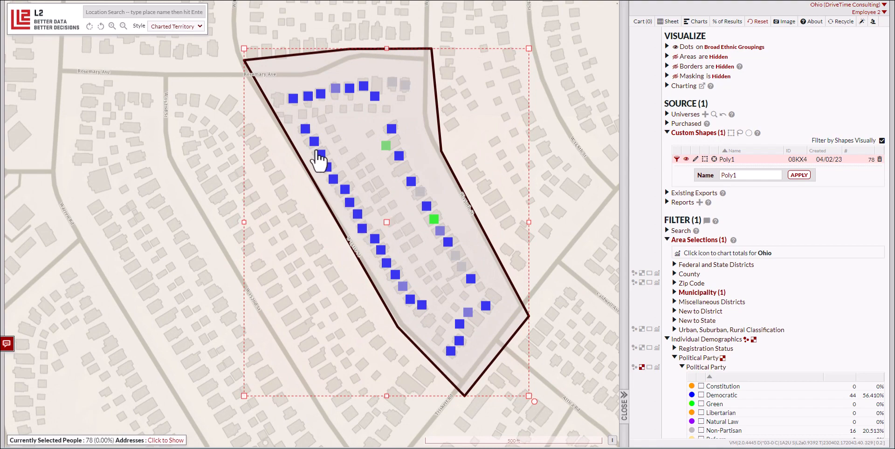
Try the Navigation map style and switch the base map to Imagery
{"action": "left_click", "coordinate": [199, 27]}
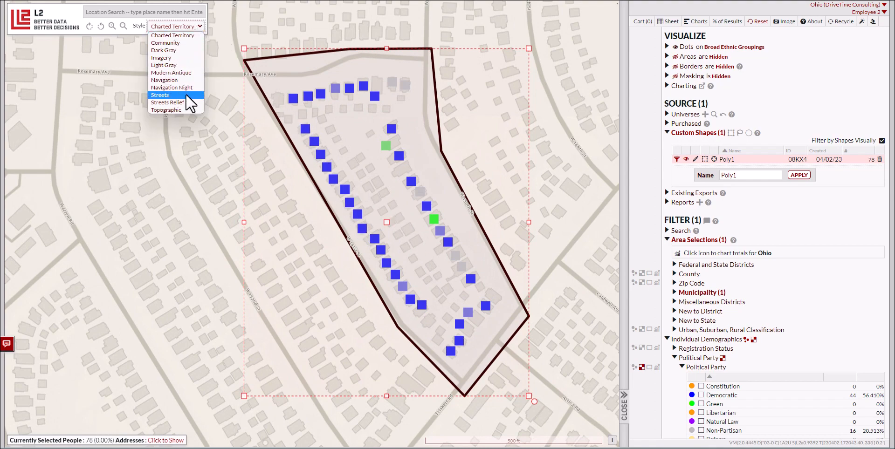
{"action": "left_click", "coordinate": [185, 80]}
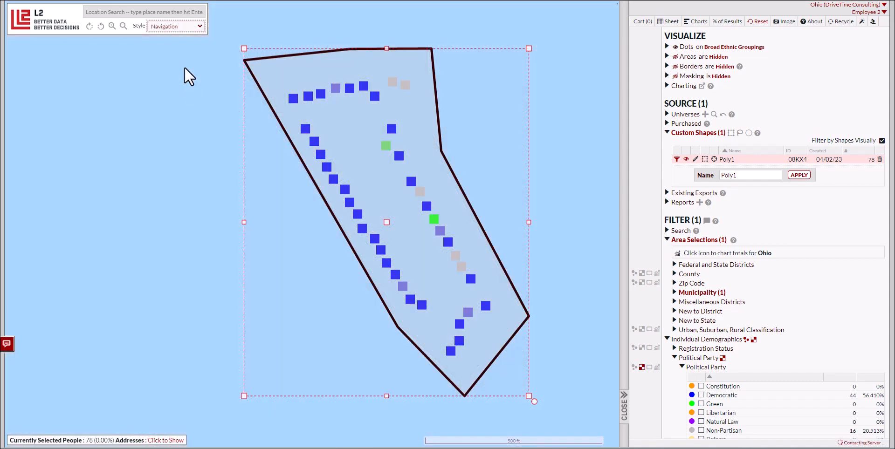
{"action": "left_click", "coordinate": [192, 31]}
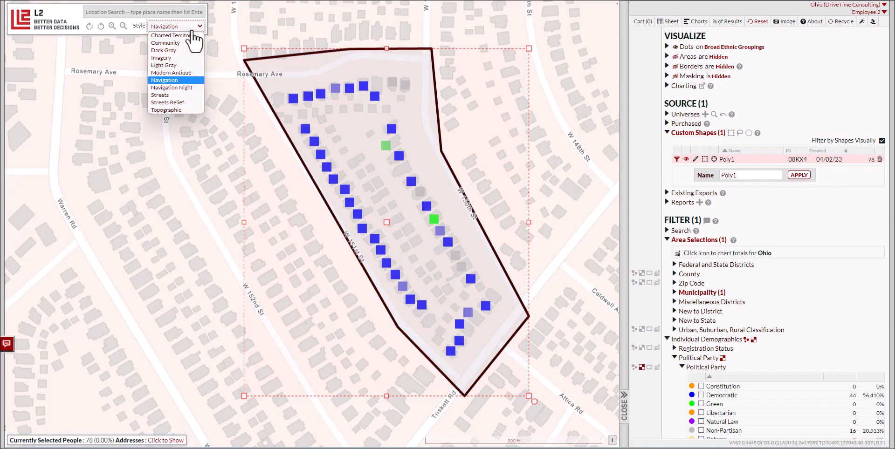
{"action": "left_click", "coordinate": [186, 56]}
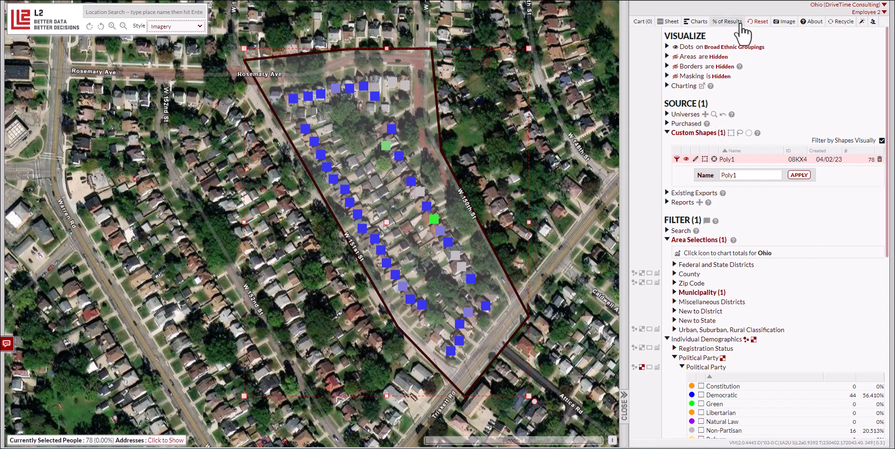
Reset the current selections and visual settings, and set the map style to Streets Relief
{"action": "left_click", "coordinate": [758, 28]}
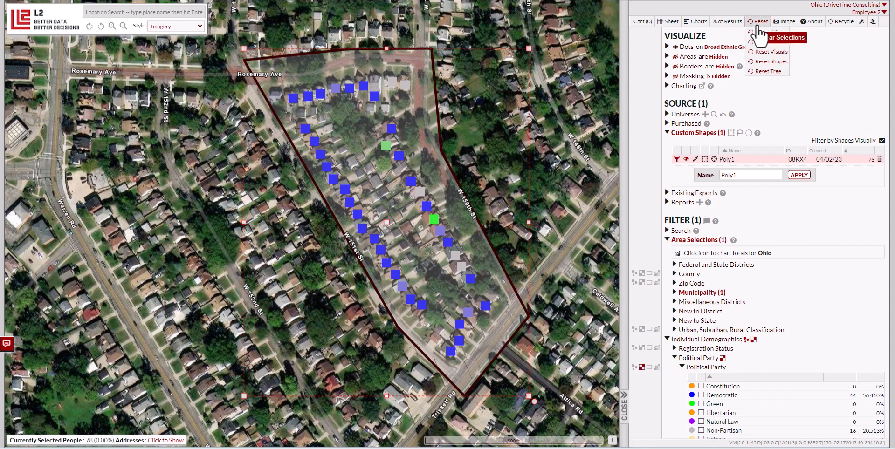
{"action": "left_click", "coordinate": [757, 41]}
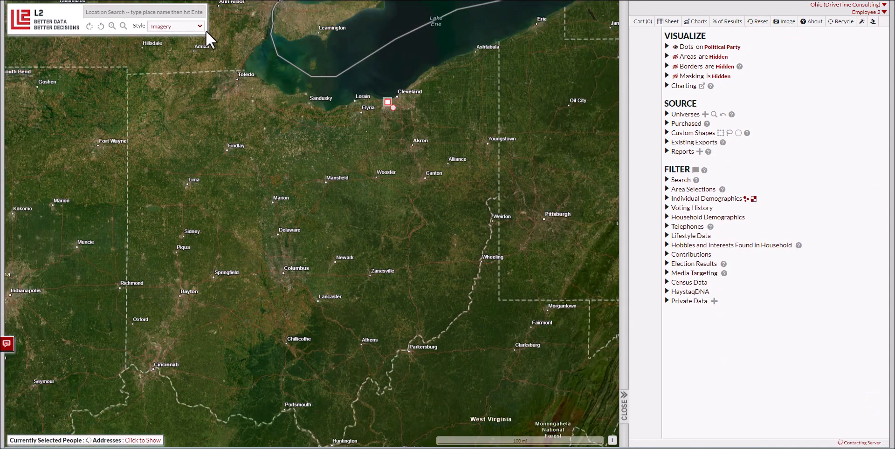
{"action": "left_click", "coordinate": [200, 27]}
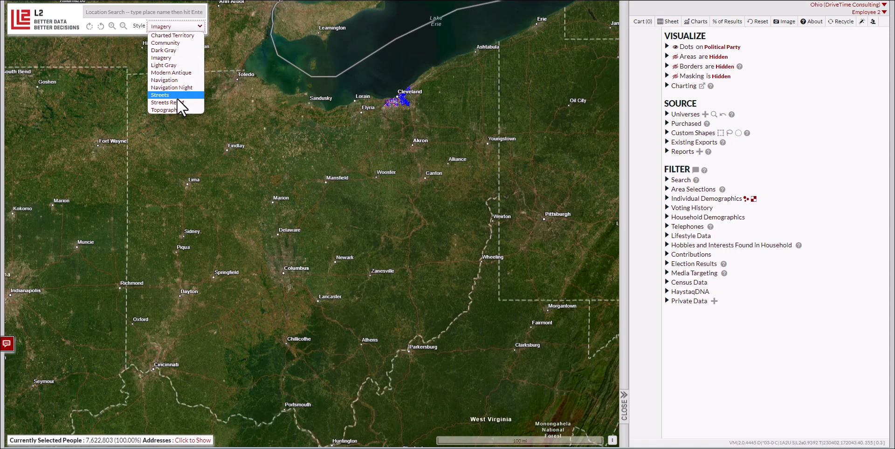
{"action": "left_click", "coordinate": [177, 103]}
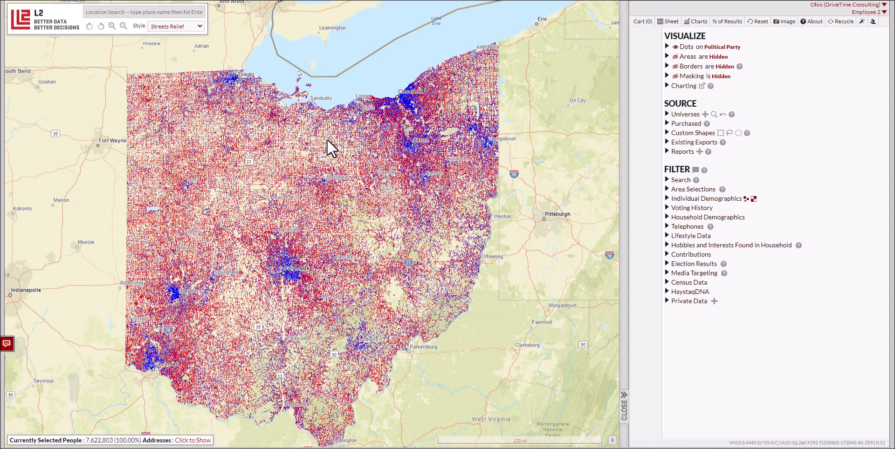
Draw a freehand lasso shape around the Reynoldsburg area east of Columbus
{"action": "left_click_drag", "start_coordinate": [326, 139], "coordinate": [454, 49]}
{"action": "scroll", "coordinate": [427, 190], "scroll_direction": "up", "scroll_amount": 1}
{"action": "scroll", "coordinate": [427, 190], "scroll_direction": "up", "scroll_amount": 2}
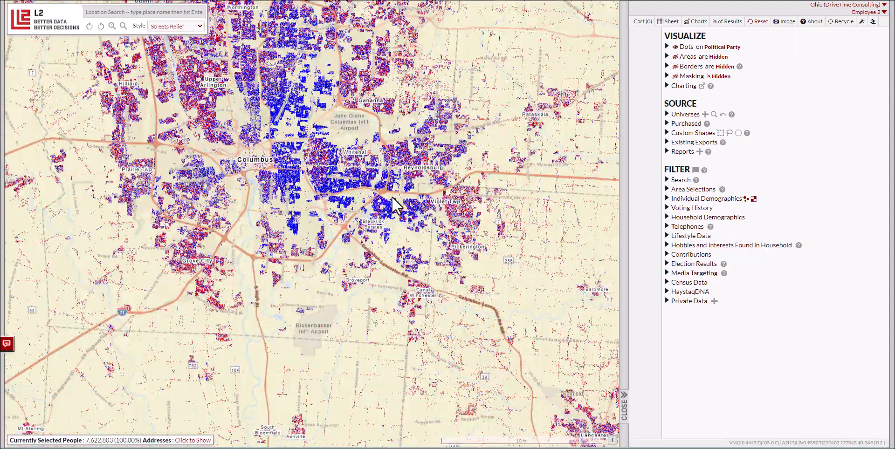
{"action": "scroll", "coordinate": [396, 191], "scroll_direction": "up", "scroll_amount": 1}
{"action": "left_click_drag", "start_coordinate": [447, 210], "coordinate": [342, 216]}
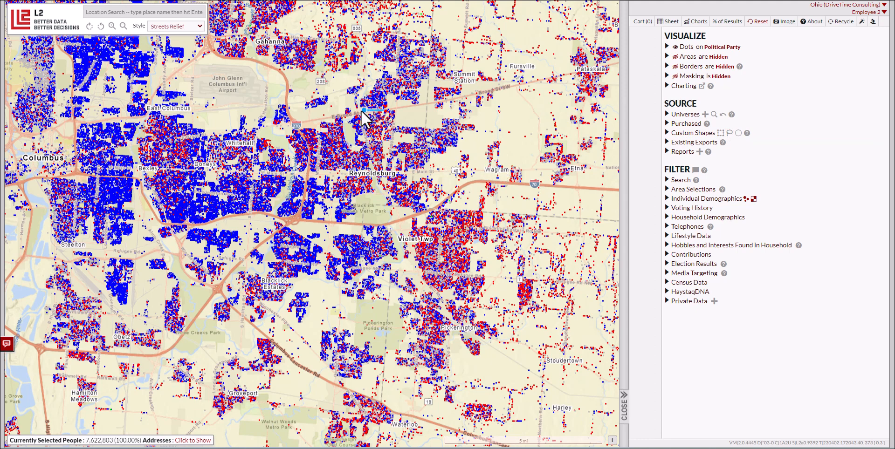
{"action": "mouse_move", "coordinate": [311, 113]}
{"action": "left_mouse_down"}
{"action": "mouse_move", "coordinate": [299, 122]}
{"action": "mouse_move", "coordinate": [309, 164]}
{"action": "mouse_move", "coordinate": [296, 220]}
{"action": "mouse_move", "coordinate": [309, 221]}
{"action": "mouse_move", "coordinate": [403, 219]}
{"action": "mouse_move", "coordinate": [440, 205]}
{"action": "mouse_move", "coordinate": [454, 189]}
{"action": "mouse_move", "coordinate": [448, 168]}
{"action": "mouse_move", "coordinate": [487, 124]}
{"action": "mouse_move", "coordinate": [463, 96]}
{"action": "mouse_move", "coordinate": [438, 118]}
{"action": "left_mouse_up"}
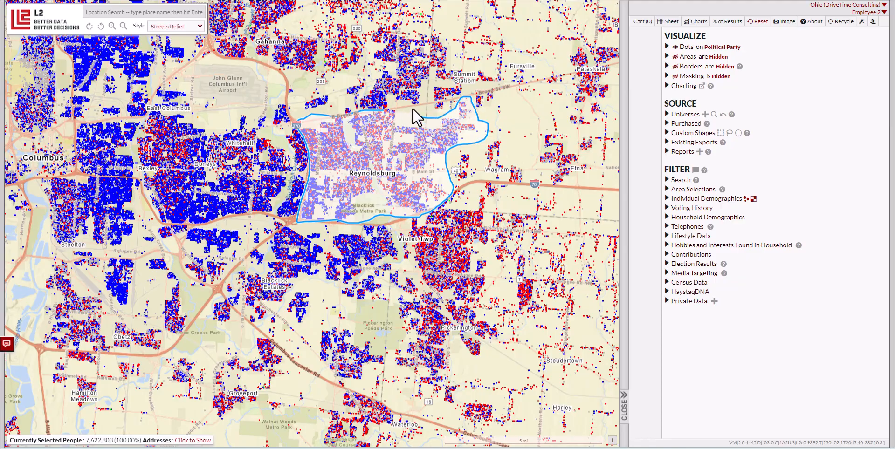
{"action": "left_click_drag", "start_coordinate": [380, 112], "coordinate": [381, 110]}
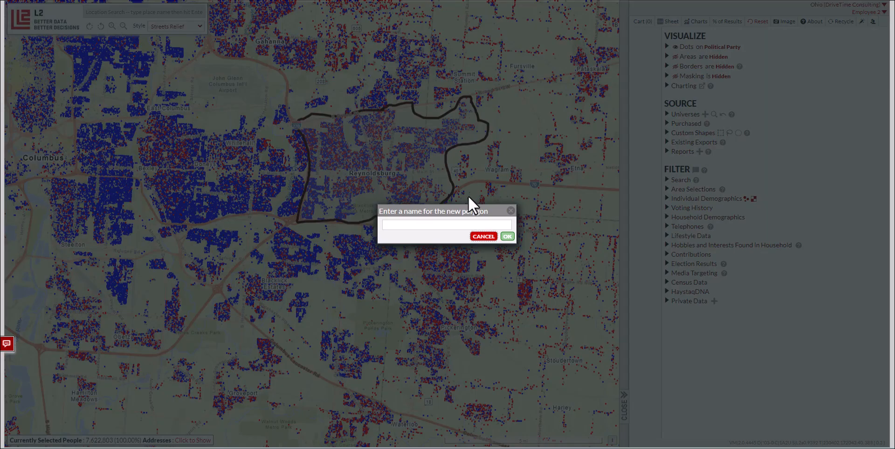
Save the freehand shape as Lasso 1 and expand the list of custom shapes
{"action": "left_click", "coordinate": [434, 224]}
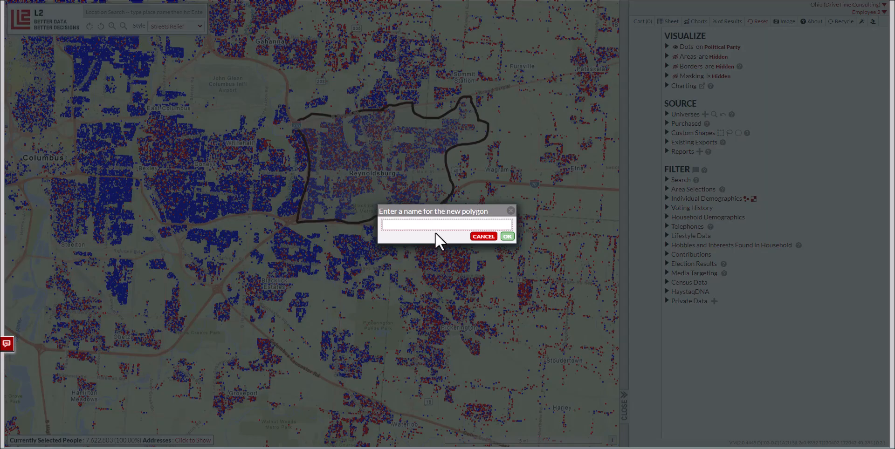
{"action": "type", "text": "Lasso 1"}
{"action": "left_click", "coordinate": [508, 236]}
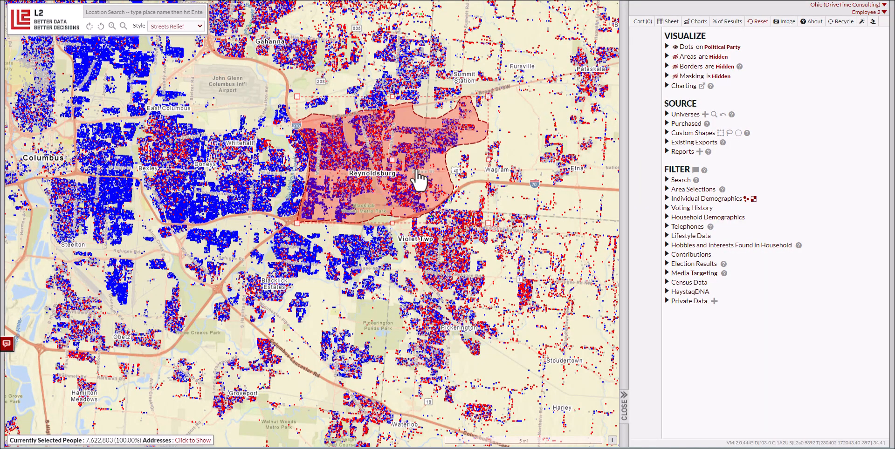
{"action": "left_click", "coordinate": [667, 133]}
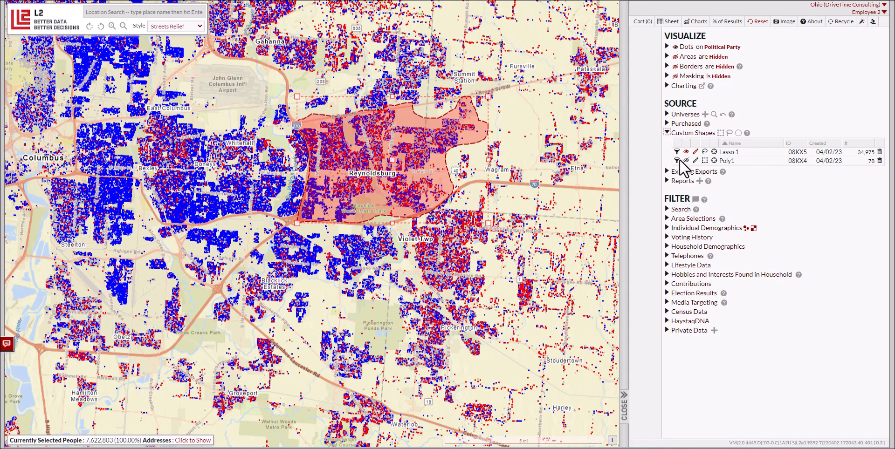
Filter the voters visually to Lasso 1 and enlarge the shape to take in more of the area around Reynoldsburg
{"action": "left_click", "coordinate": [677, 153]}
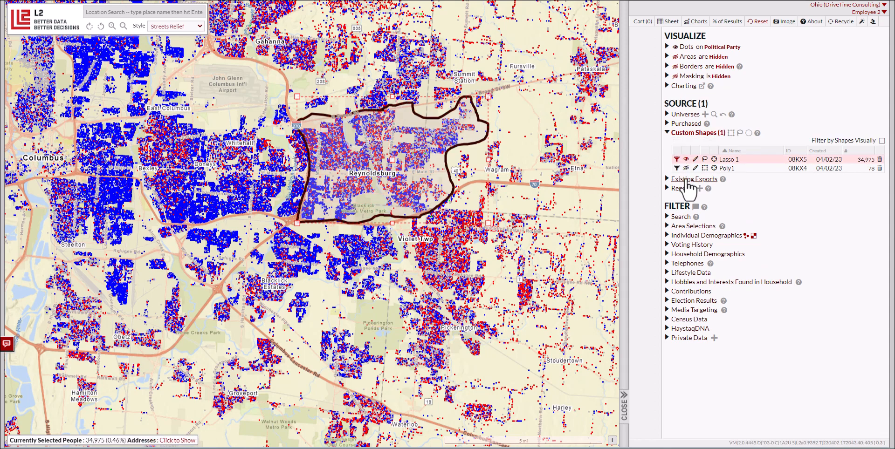
{"action": "left_click", "coordinate": [882, 140]}
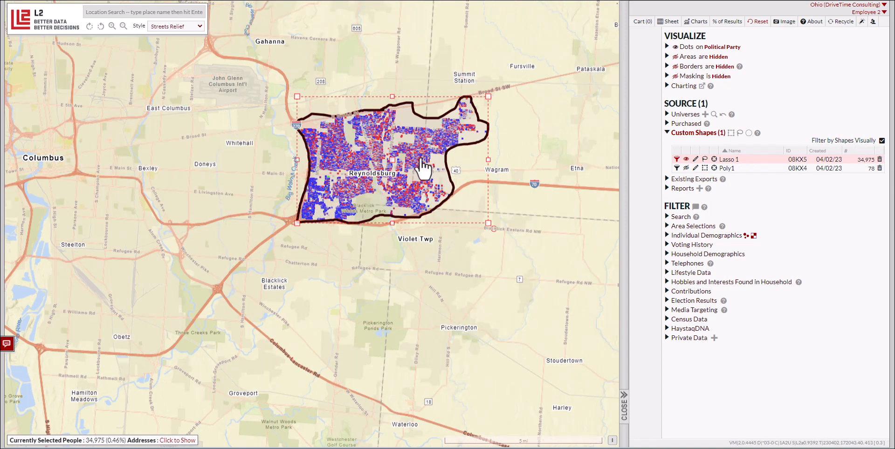
{"action": "left_click_drag", "start_coordinate": [489, 225], "coordinate": [551, 252]}
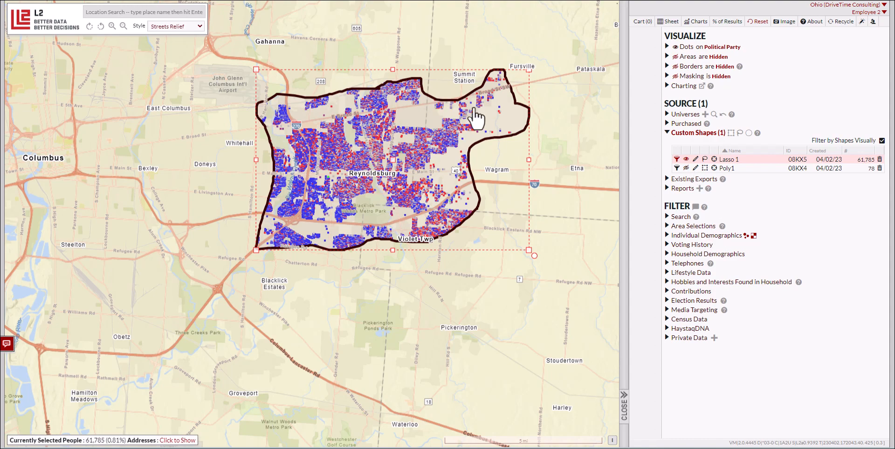
Sort the Political Party demographics by voter count and select the Democratic and Non-Partisan voters
{"action": "left_click", "coordinate": [687, 238]}
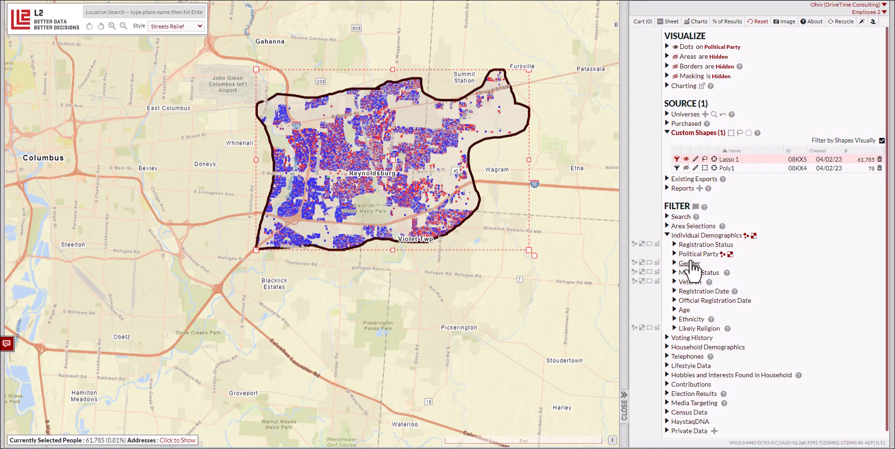
{"action": "left_click", "coordinate": [695, 254]}
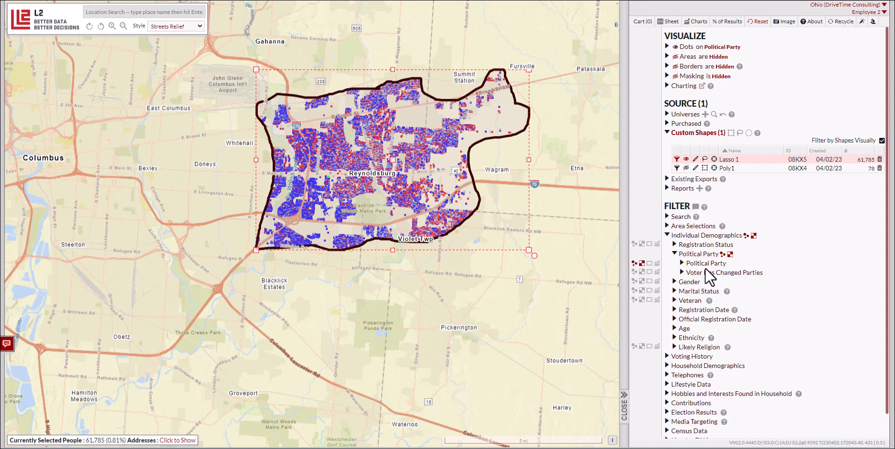
{"action": "left_click", "coordinate": [706, 263]}
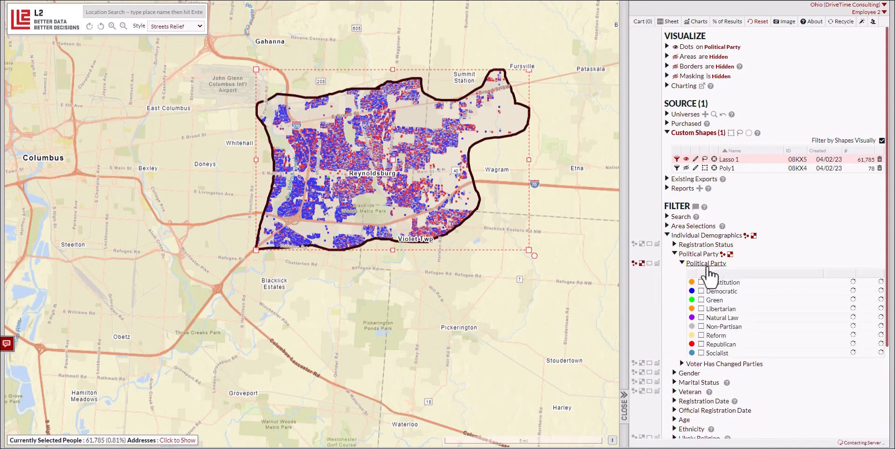
{"action": "double_click", "coordinate": [835, 273]}
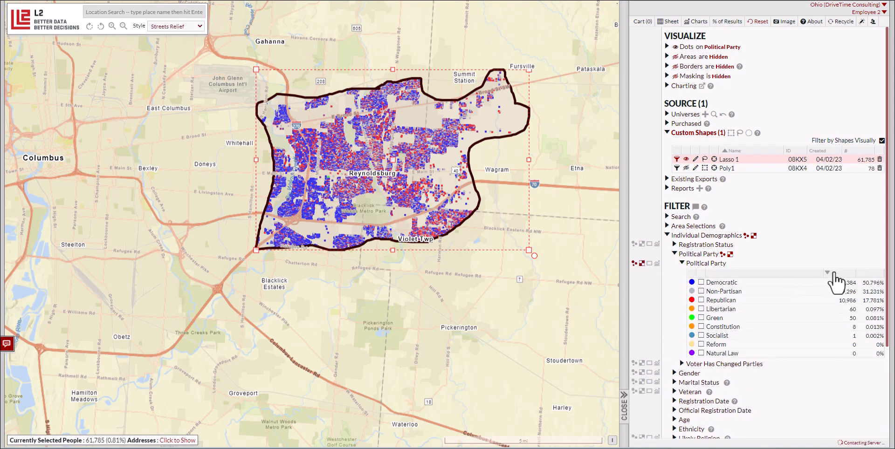
{"action": "left_click", "coordinate": [701, 283]}
{"action": "left_click", "coordinate": [702, 291]}
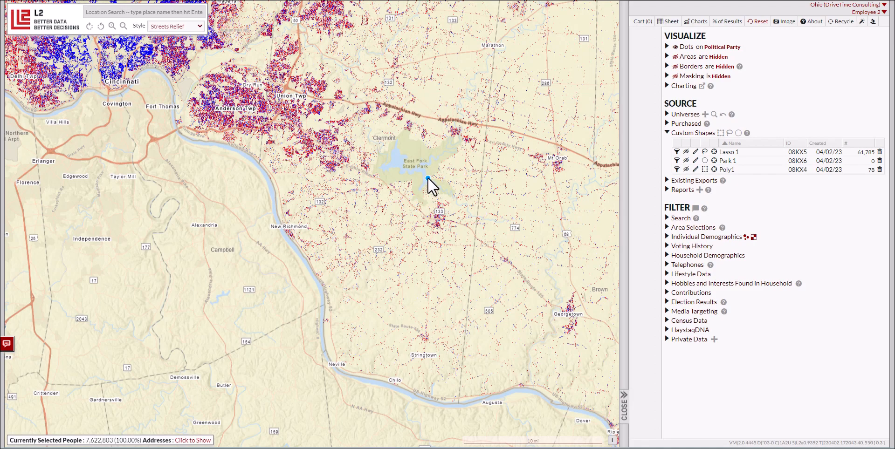
Draw a circle with a radius of about 6 miles around East Fork State Park and save it as Circle 1
{"action": "scroll", "coordinate": [427, 177], "scroll_direction": "up", "scroll_amount": 1}
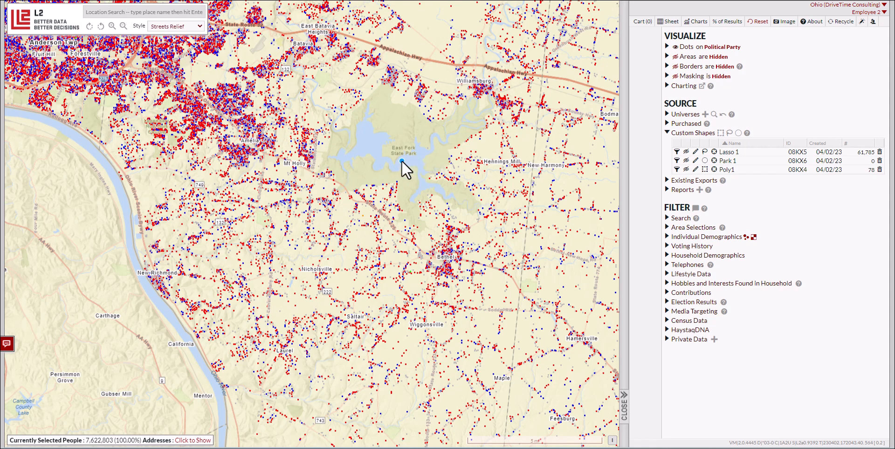
{"action": "left_click_drag", "start_coordinate": [401, 160], "coordinate": [443, 6]}
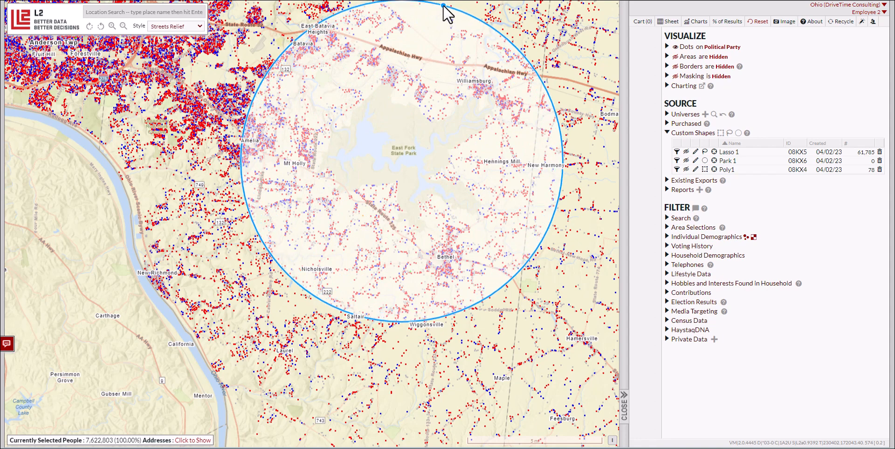
{"action": "left_click_drag", "start_coordinate": [444, 6], "coordinate": [443, 6]}
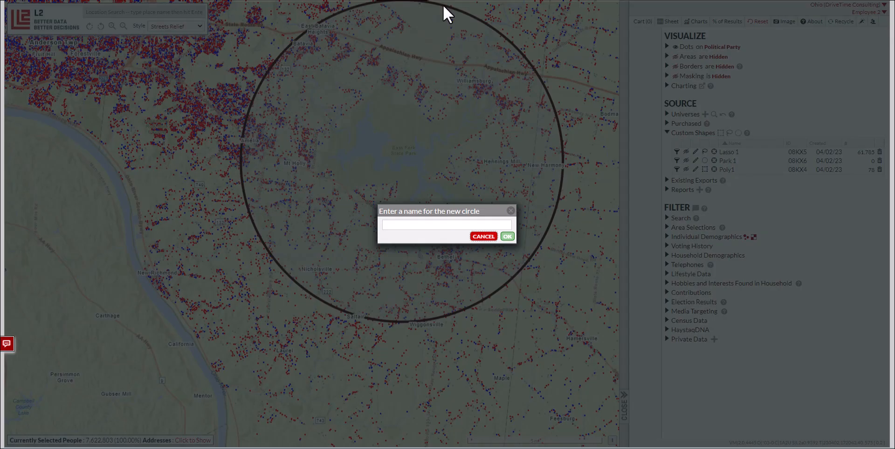
{"action": "left_click", "coordinate": [446, 224]}
{"action": "left_click", "coordinate": [511, 237]}
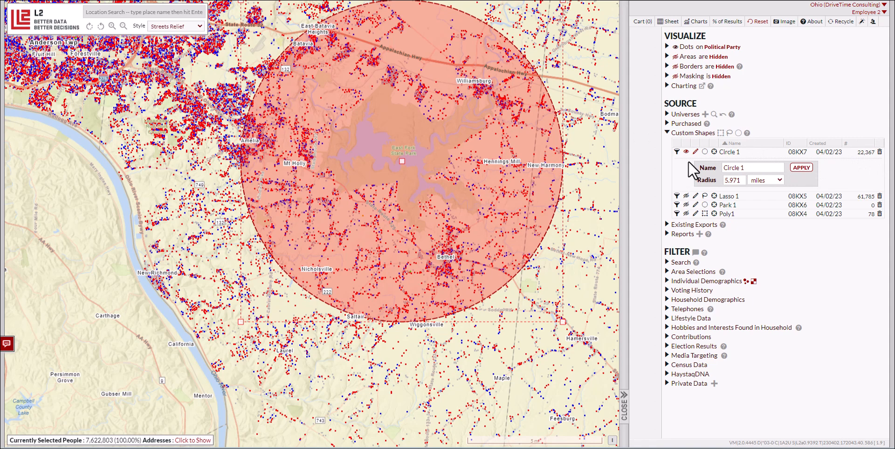
Filter the voters visually to Circle 1 and enlarge the circle outward to the eastern edge of Cincinnati
{"action": "left_click", "coordinate": [677, 153]}
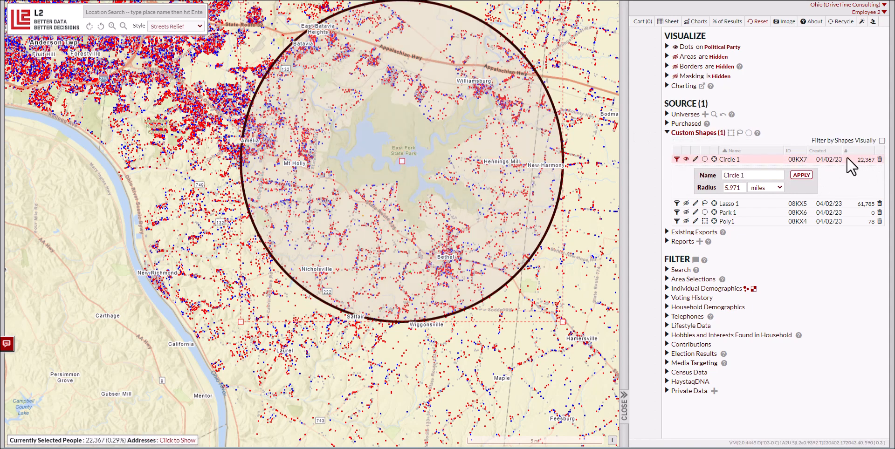
{"action": "left_click", "coordinate": [882, 141]}
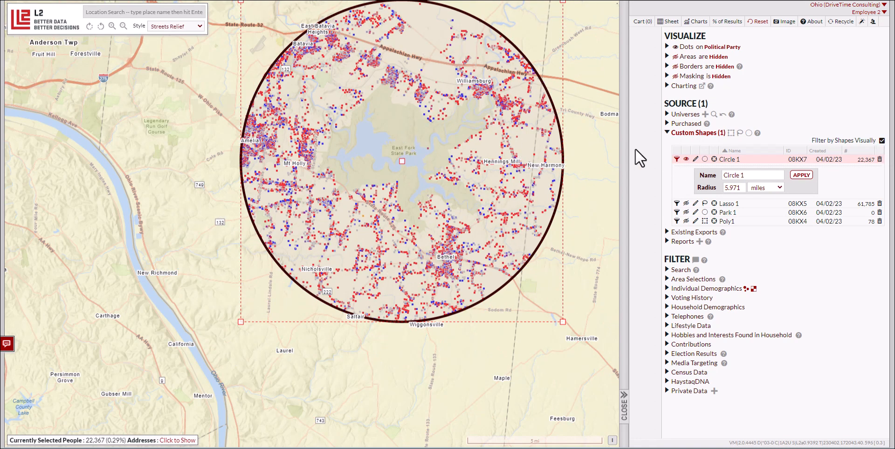
{"action": "scroll", "coordinate": [606, 268], "scroll_direction": "down", "scroll_amount": 3}
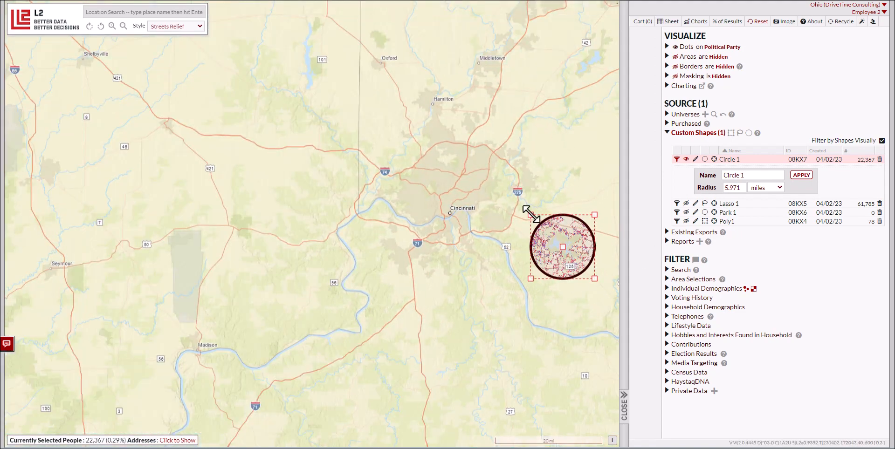
{"action": "left_click_drag", "start_coordinate": [531, 215], "coordinate": [469, 154]}
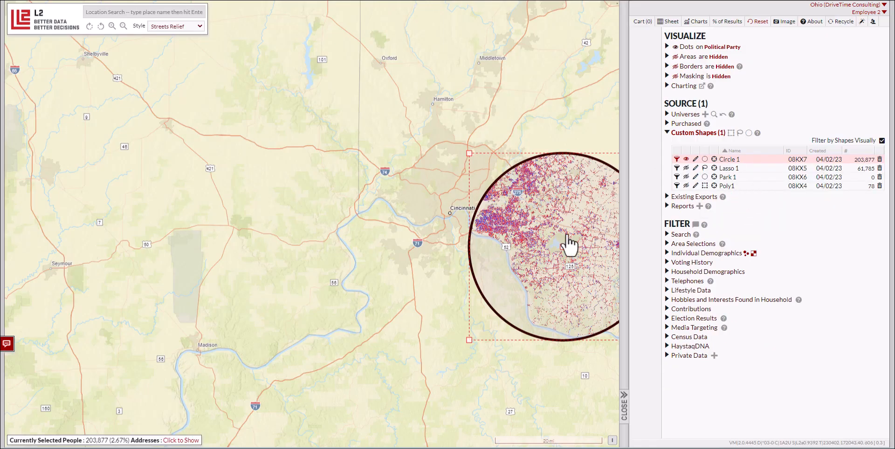
{"action": "left_click_drag", "start_coordinate": [478, 244], "coordinate": [350, 210]}
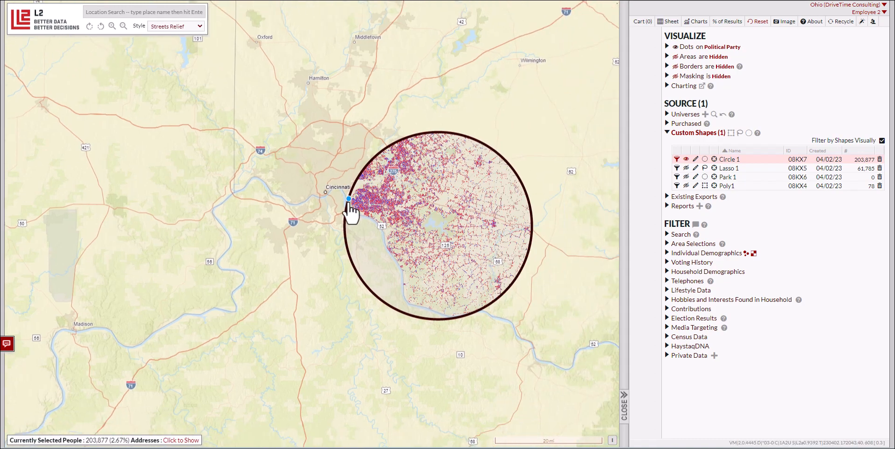